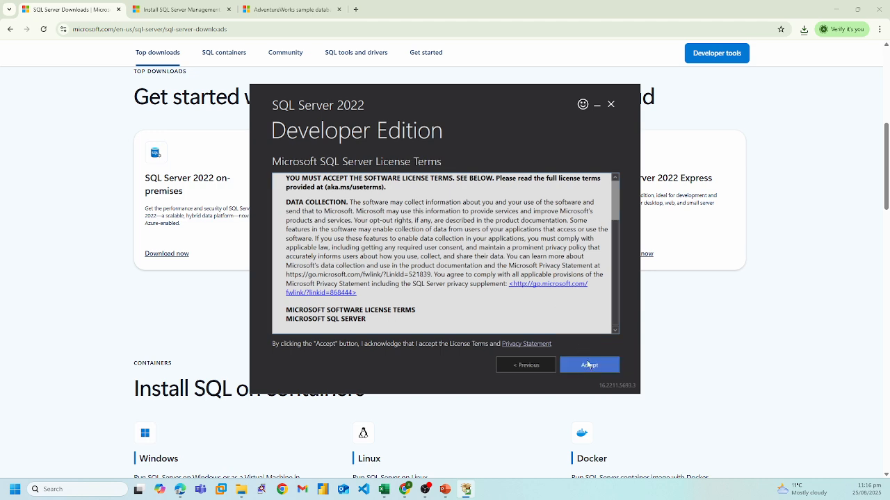
click(588, 366)
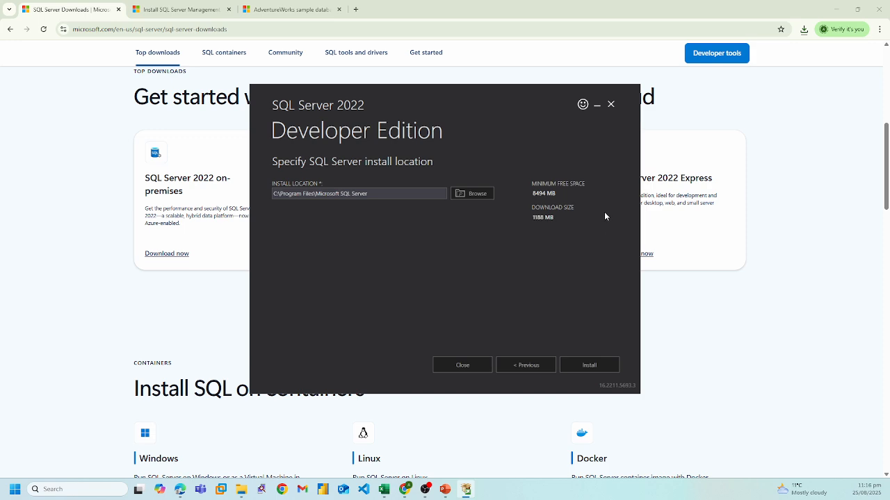
click(612, 105)
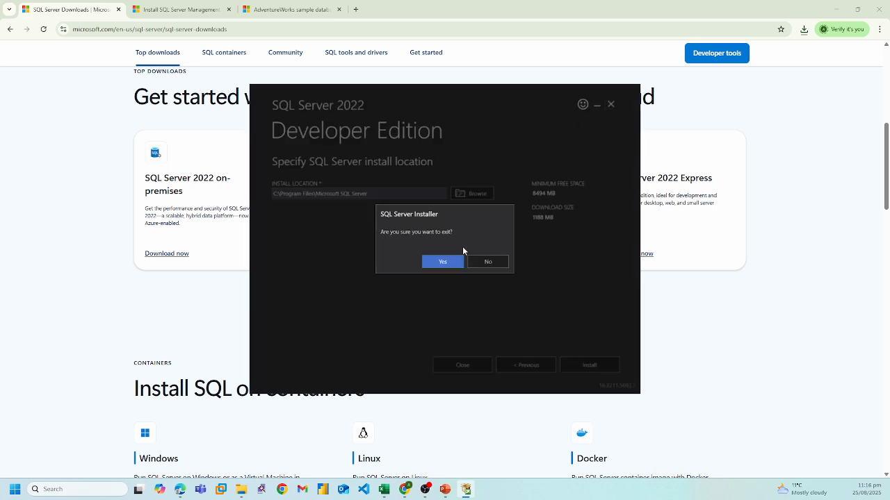
click(449, 260)
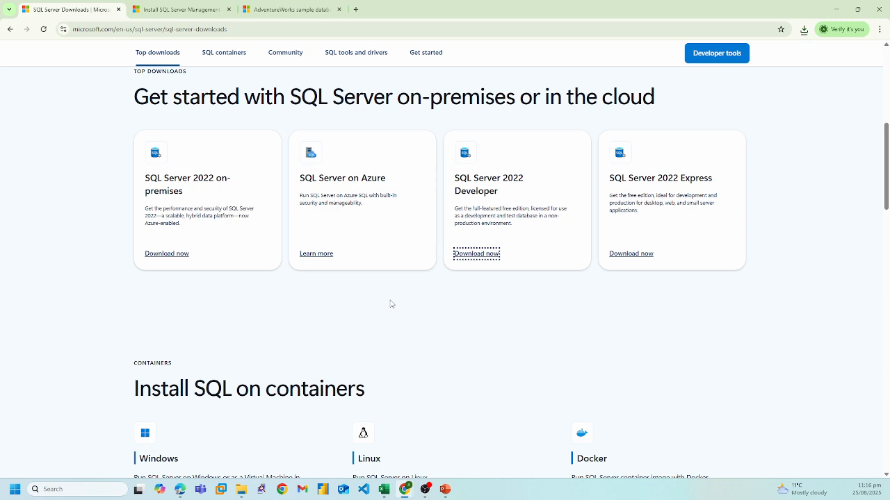
Step: Download the SSMS 21 installer from the install page and show it in the Downloads folder
click(184, 11)
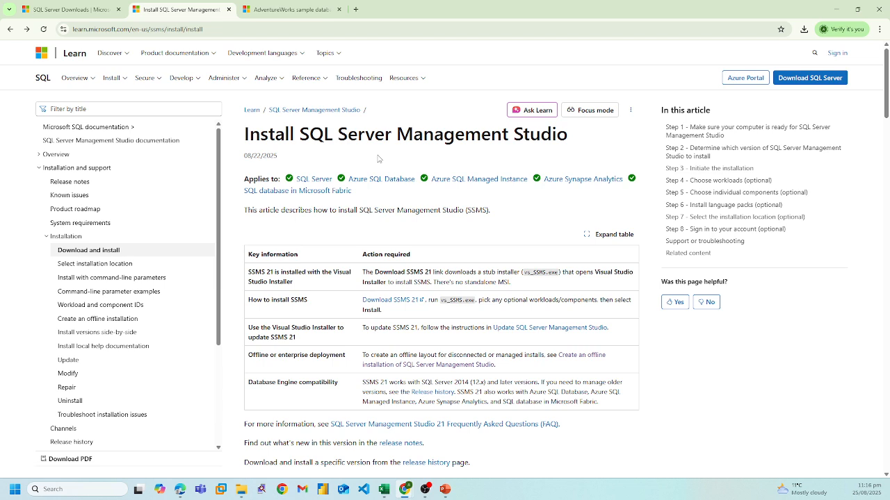
click(390, 302)
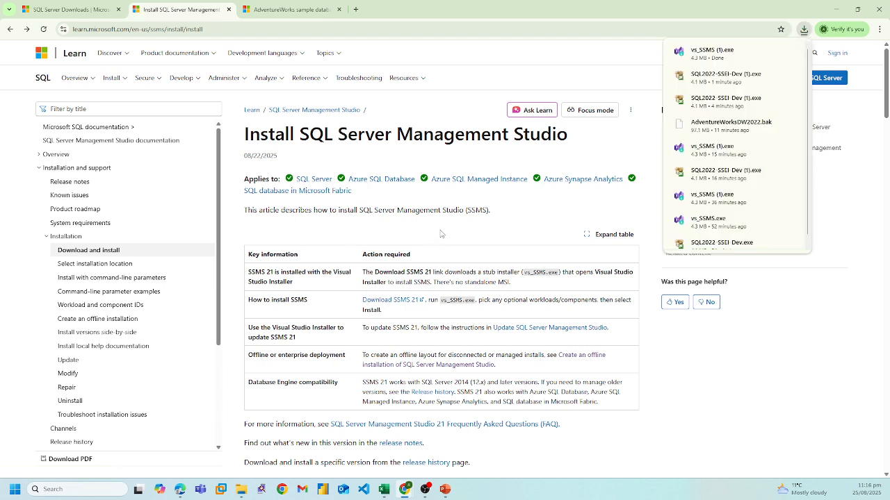
click(770, 56)
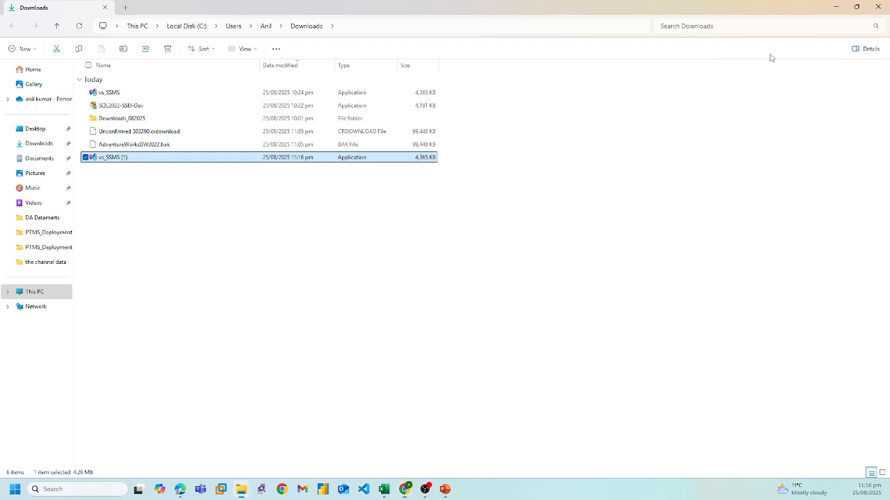
Step: Delete the duplicate vs_SSMS (1) installer from the Downloads folder
click(129, 157)
click(127, 186)
click(151, 159)
key(Delete)
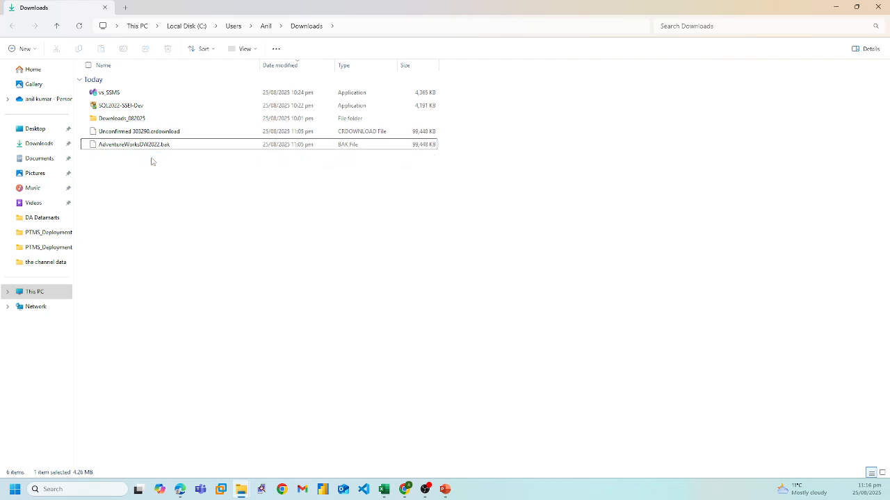
Step: Run the vs_SSMS installer to check the installed SQL Server Management Studio 21, then close the installer
double_click(137, 97)
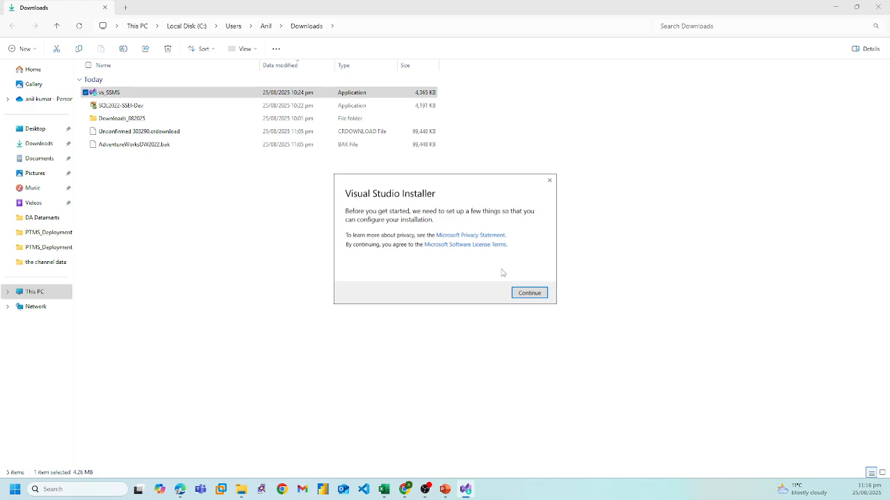
click(529, 293)
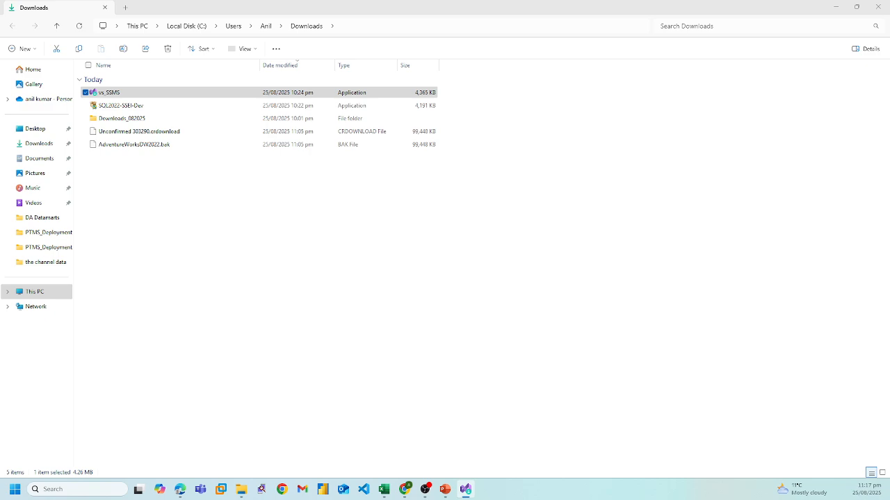
drag(385, 228, 423, 92)
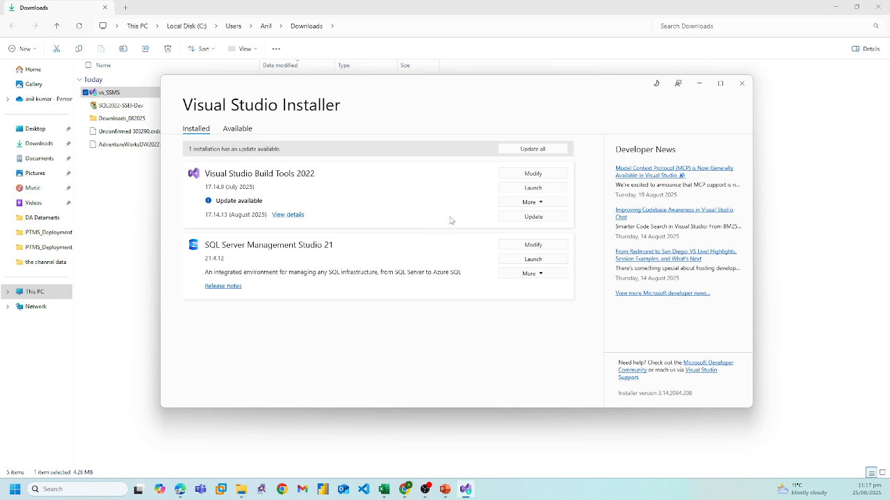
click(740, 84)
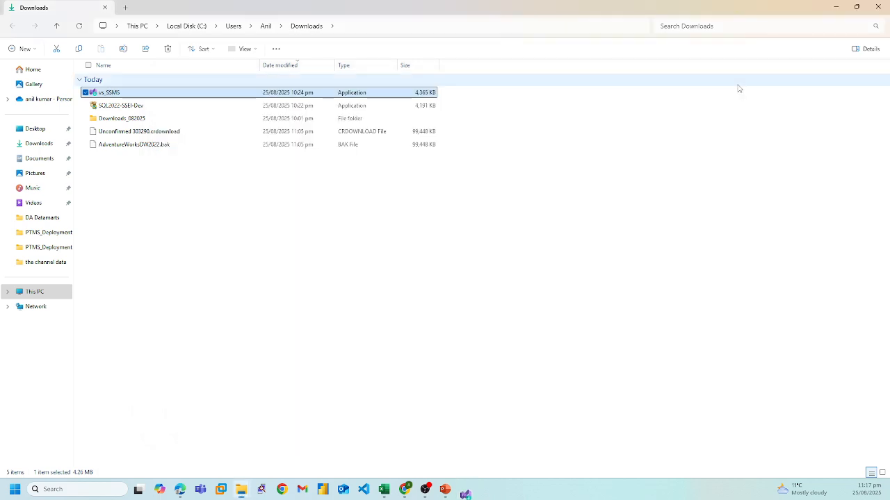
Step: Launch SQL Server Management Studio 21 and connect to the localhost server with Windows Authentication
click(68, 489)
text(sql)
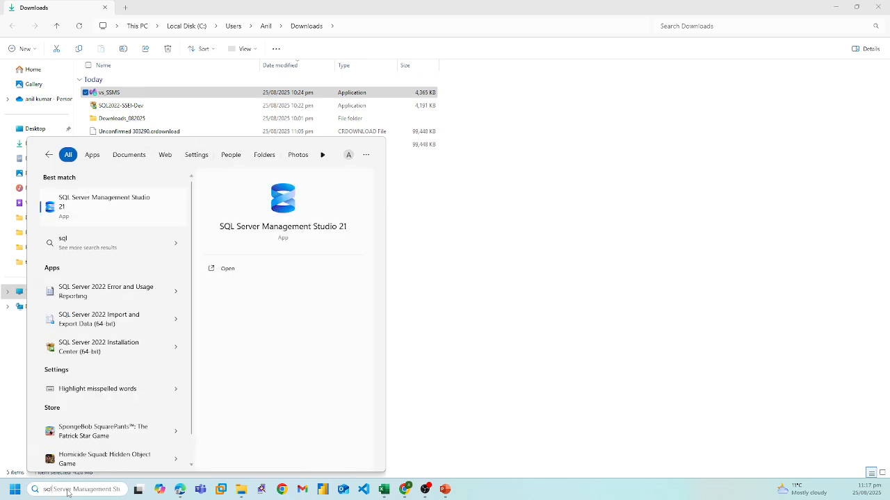
click(110, 212)
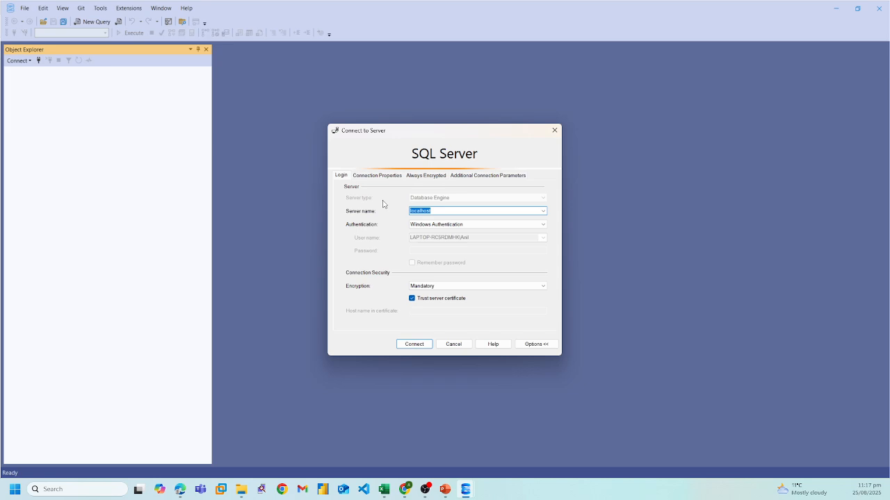
click(472, 210)
click(414, 346)
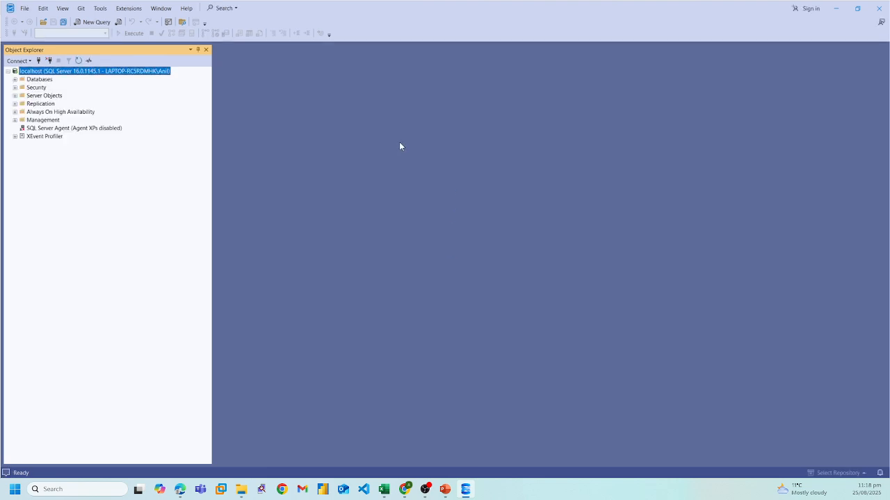
Step: Create a new database named sampledb1 on the localhost server
click(15, 80)
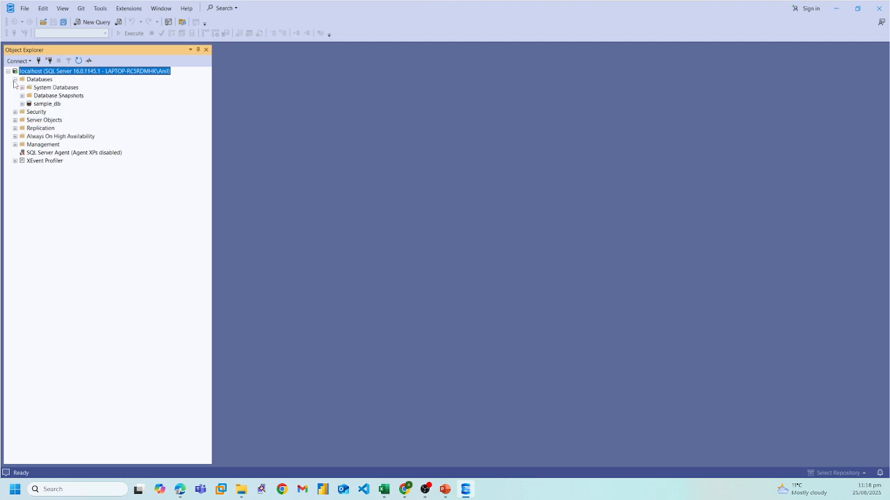
click(43, 105)
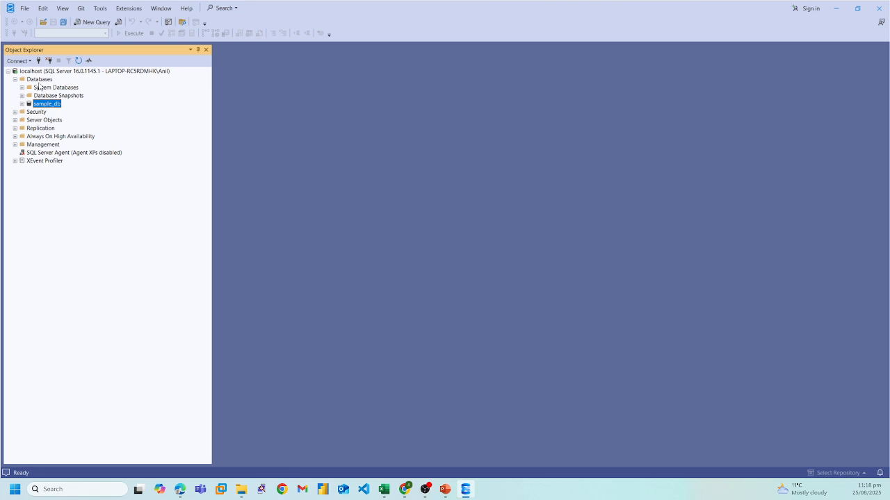
click(44, 88)
click(44, 80)
right_click(44, 80)
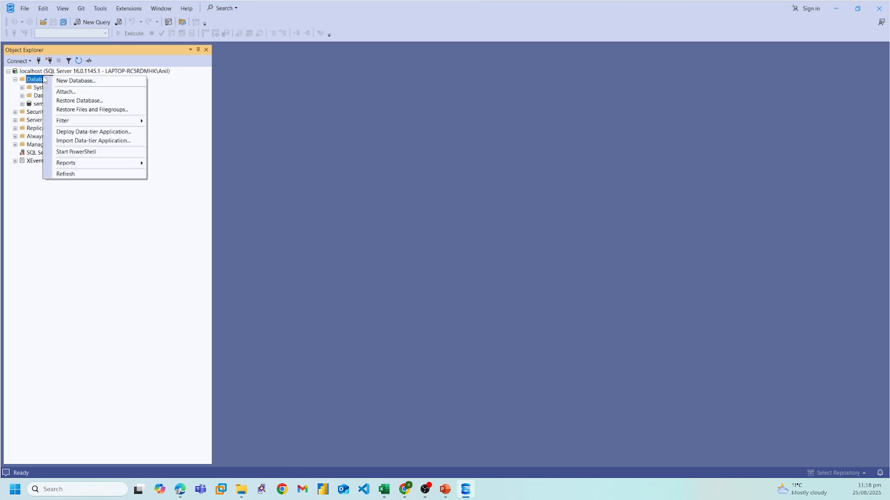
click(71, 82)
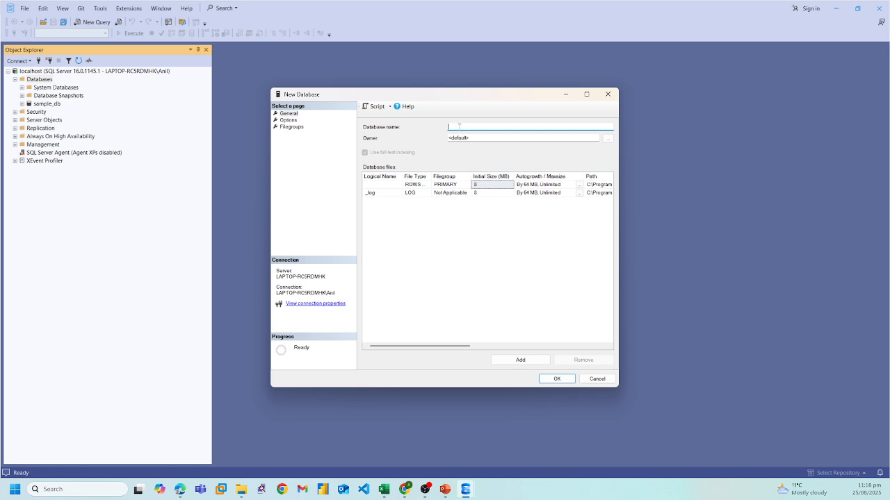
text(sampledb1)
click(556, 378)
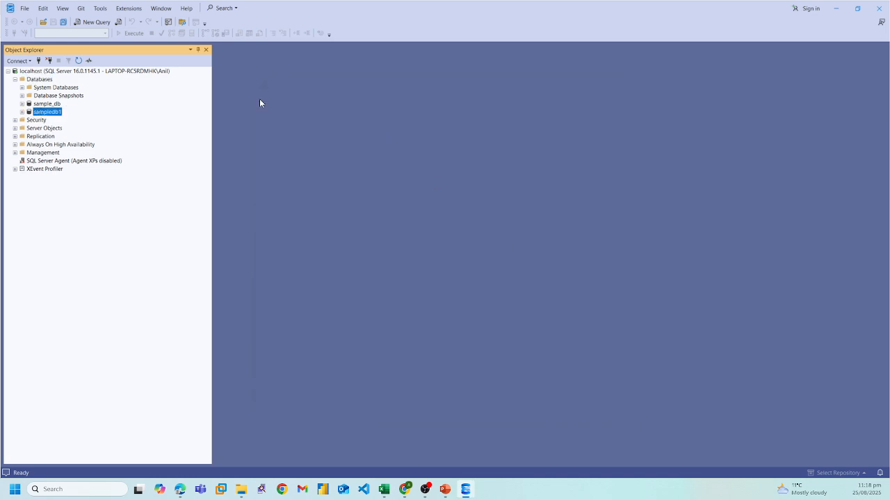
Step: Browse the sampledb1 database's folders and tables, then collapse the Databases folder
click(21, 112)
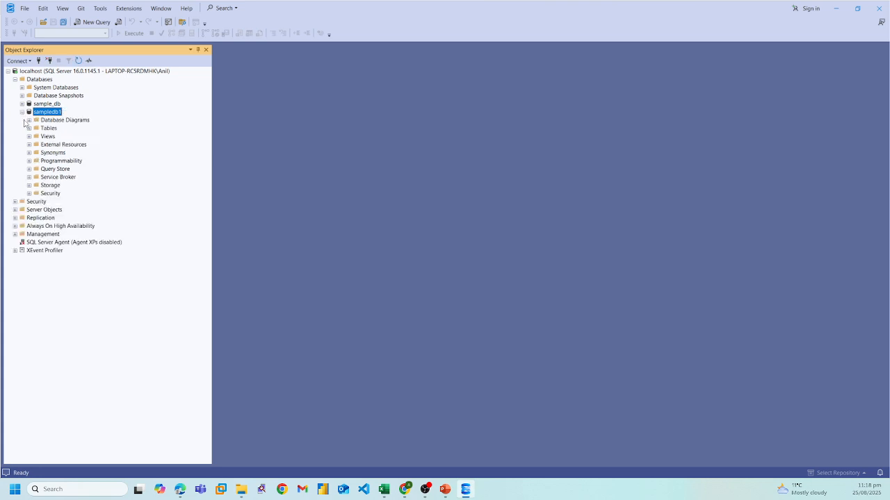
click(29, 128)
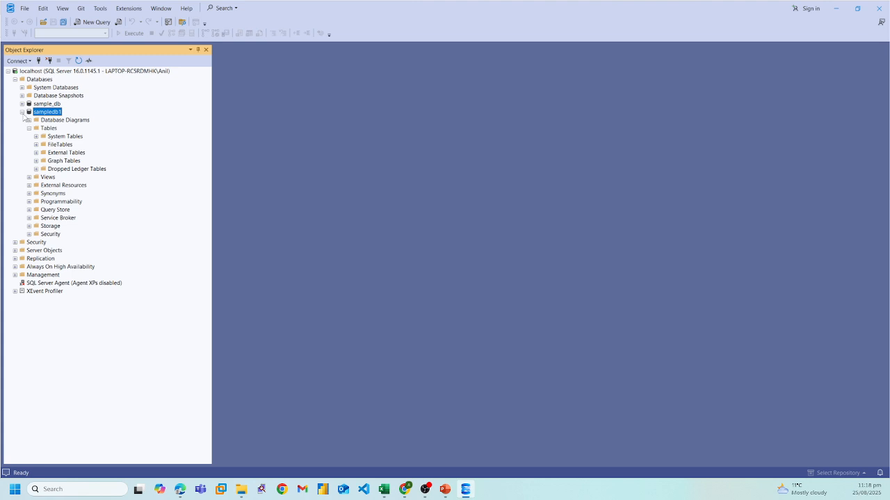
click(22, 112)
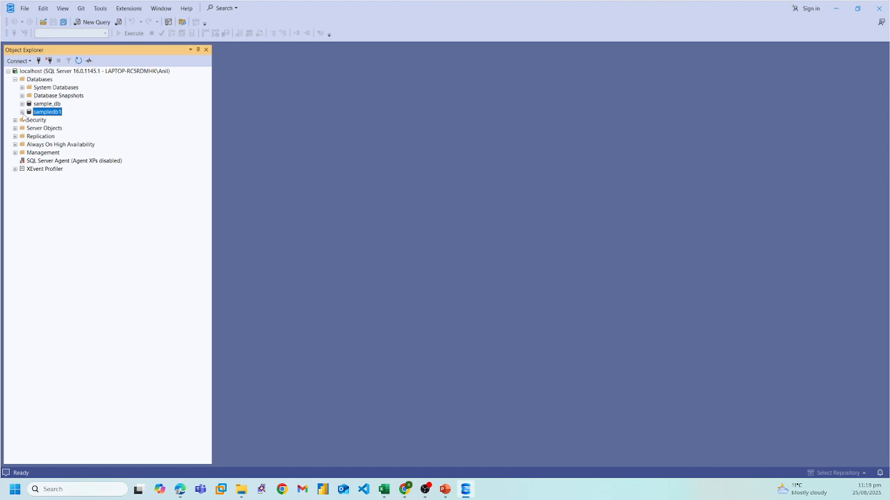
click(15, 80)
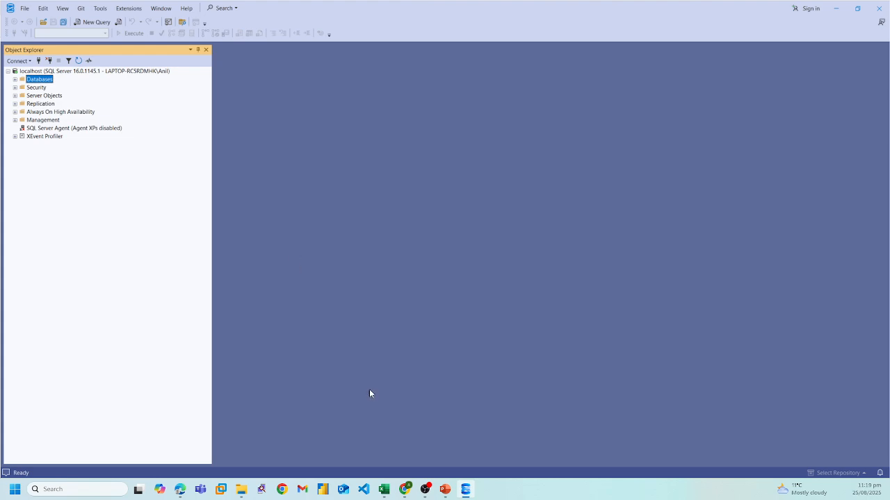
Step: Download the AdventureWorksDW2022.bak sample backup from the AdventureWorks sample databases page
click(404, 491)
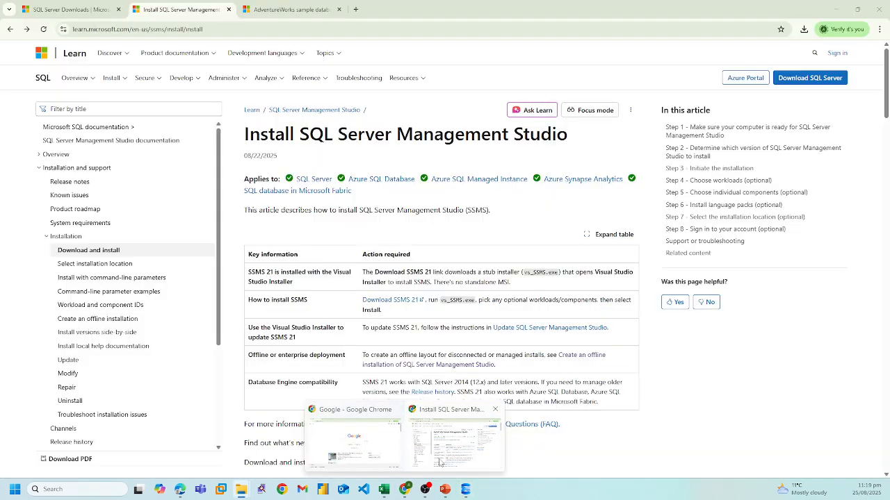
click(455, 438)
click(290, 9)
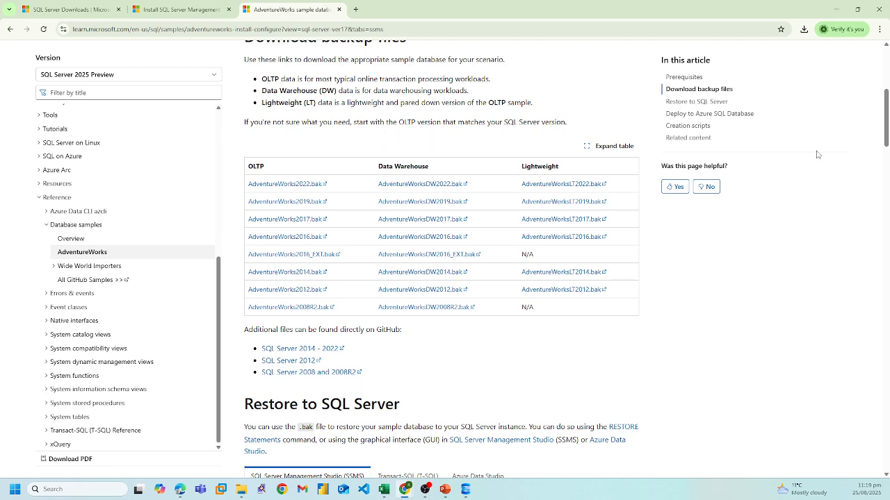
mouse_move(887, 135)
mouse_down()
mouse_move(888, 119)
mouse_move(888, 132)
mouse_up()
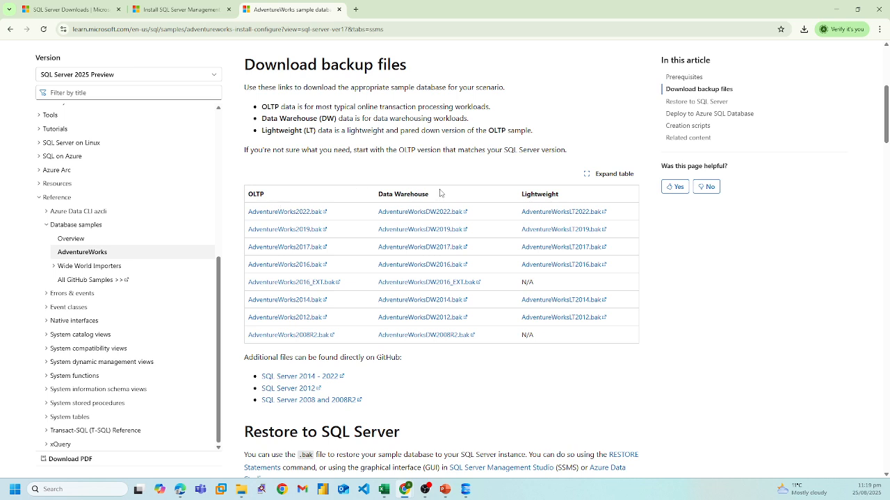
click(417, 212)
Step: Locate the downloaded AdventureWorksDW2022.bak file in the Downloads folder
mouse_move(241, 489)
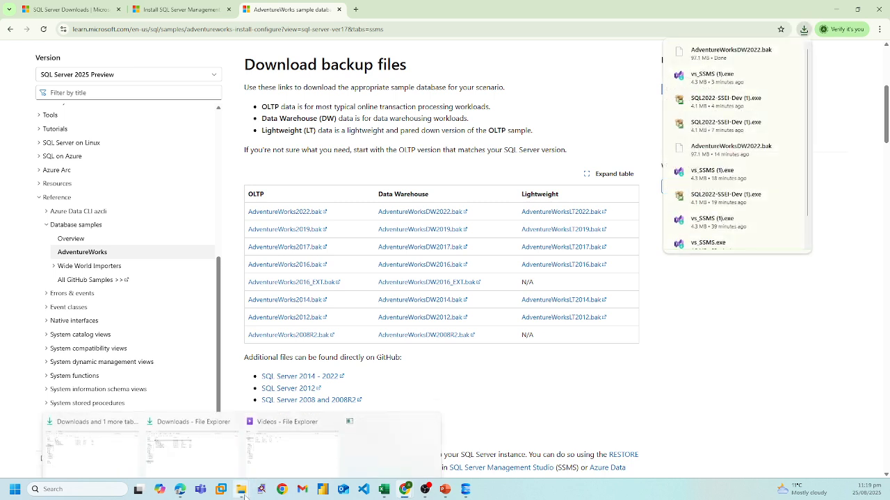
click(151, 431)
click(156, 134)
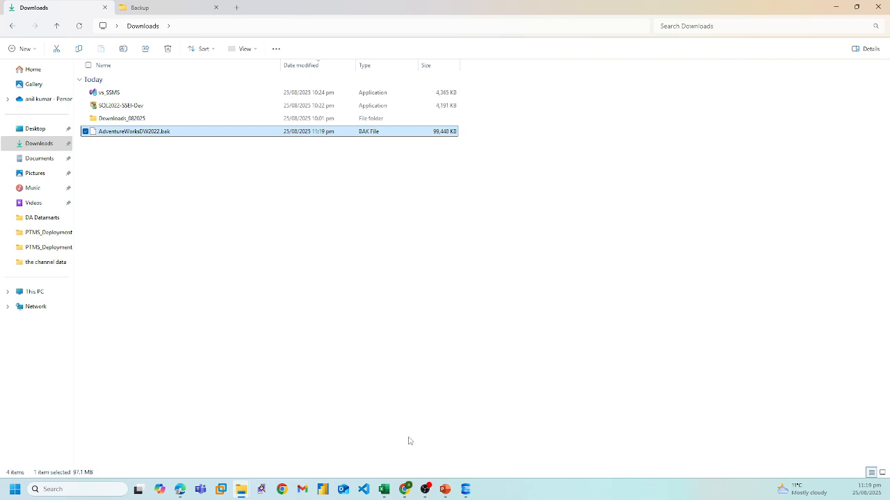
Step: Start a database restore from a backup device and begin adding a backup file
click(466, 489)
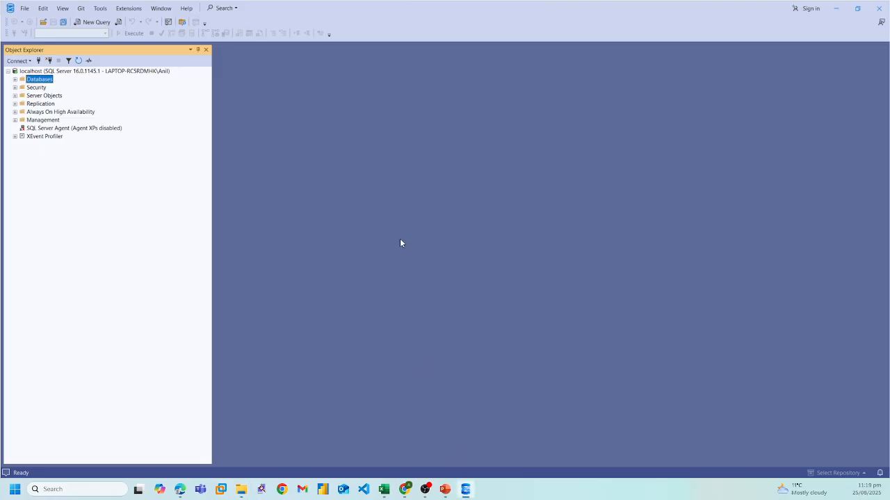
right_click(45, 82)
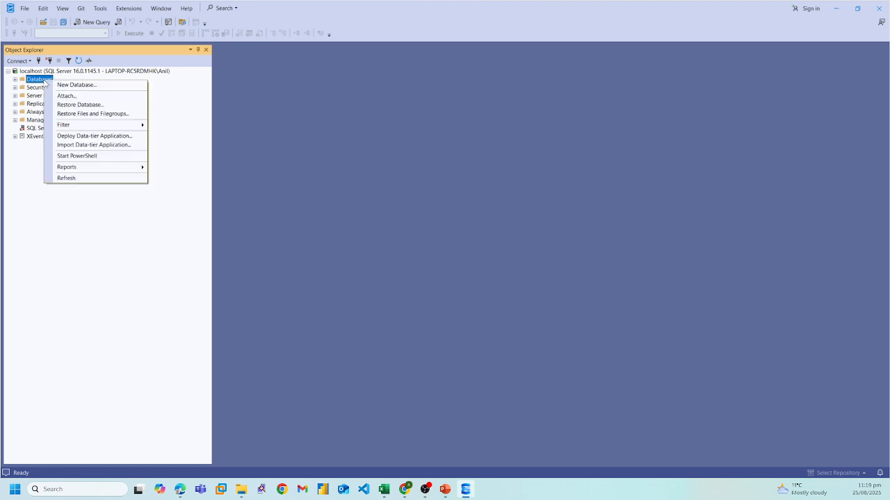
click(79, 105)
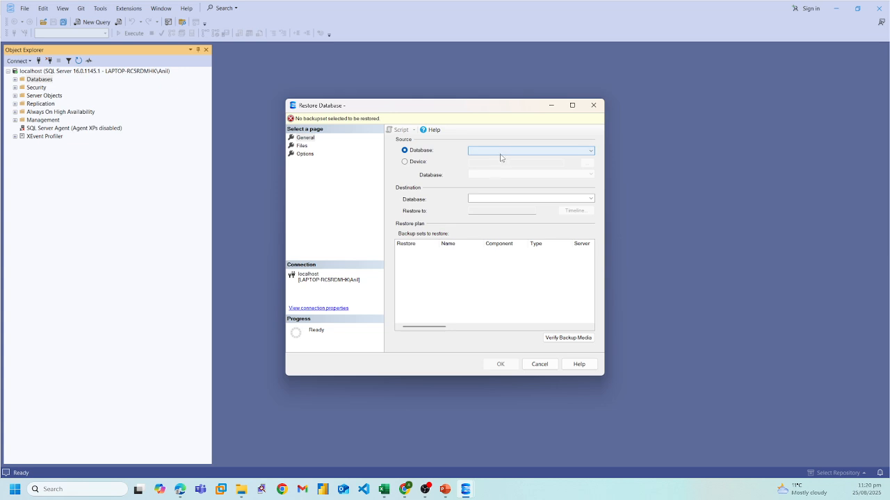
click(404, 162)
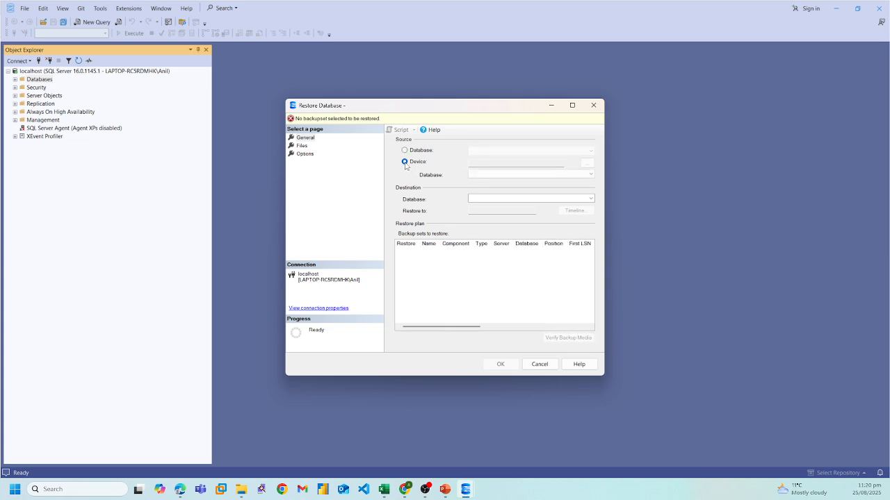
click(587, 163)
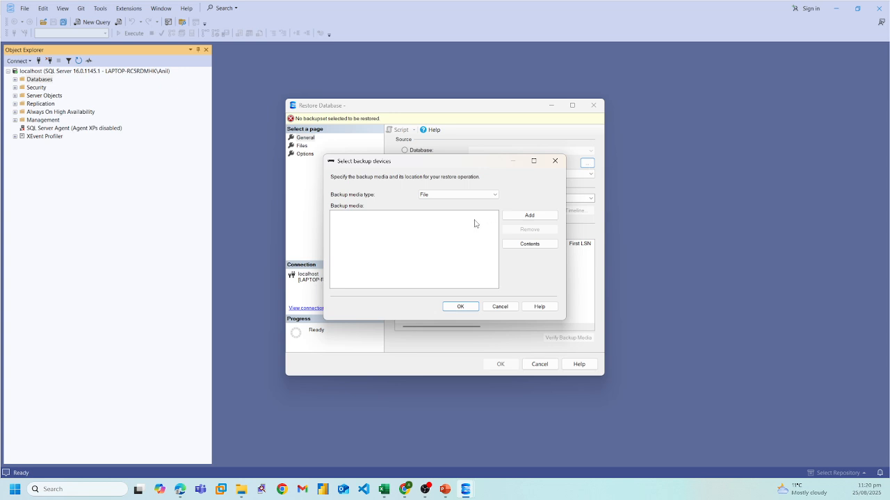
click(528, 217)
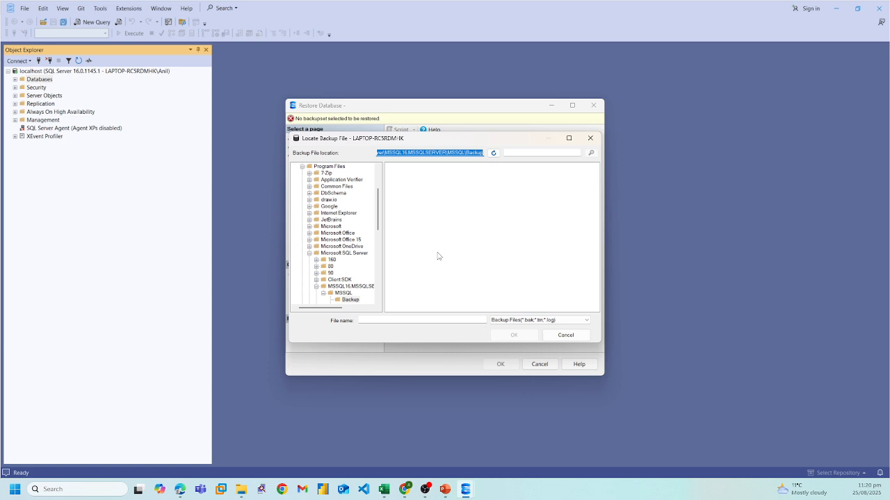
Step: Copy AdventureWorksDW2022.bak from the Downloads folder into the SQL Server MSSQL16.MSSQLSERVER\MSSQL\Backup folder
click(242, 489)
mouse_move(279, 451)
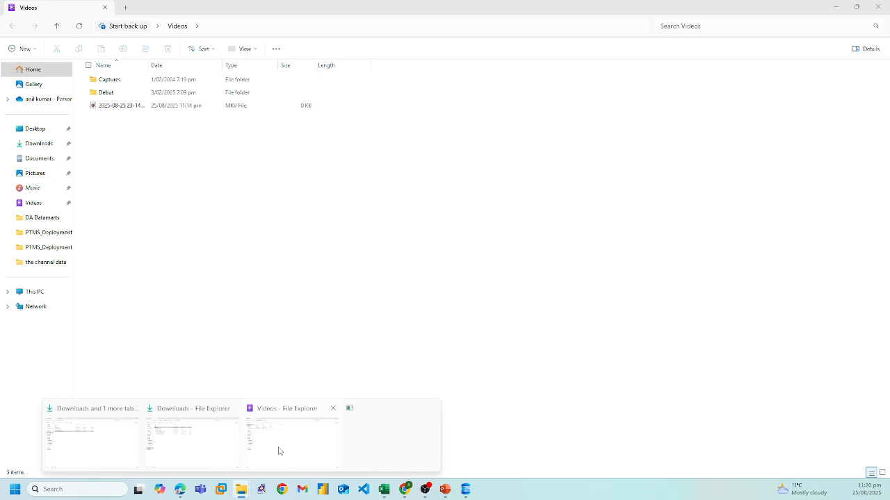
click(193, 458)
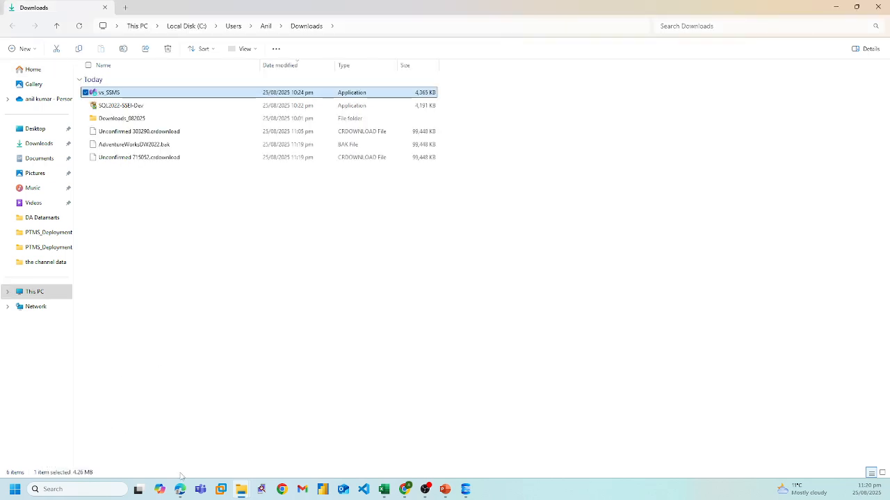
click(235, 489)
click(111, 449)
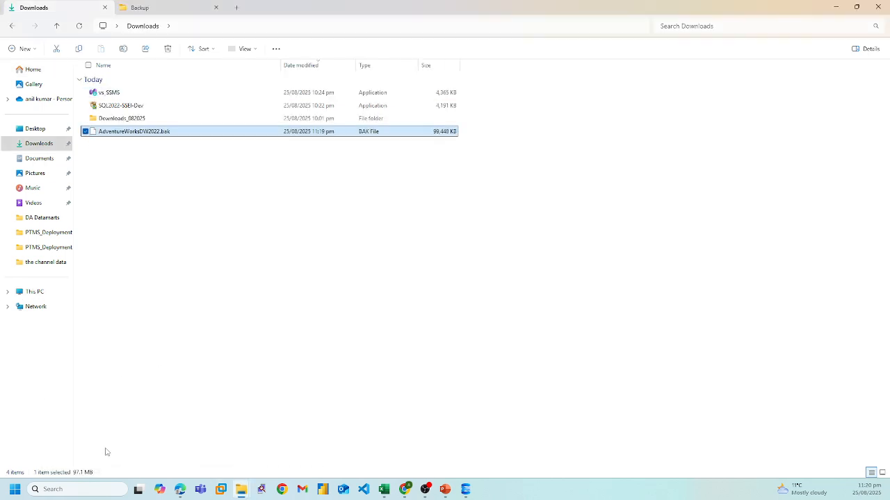
click(144, 257)
click(144, 132)
click(170, 8)
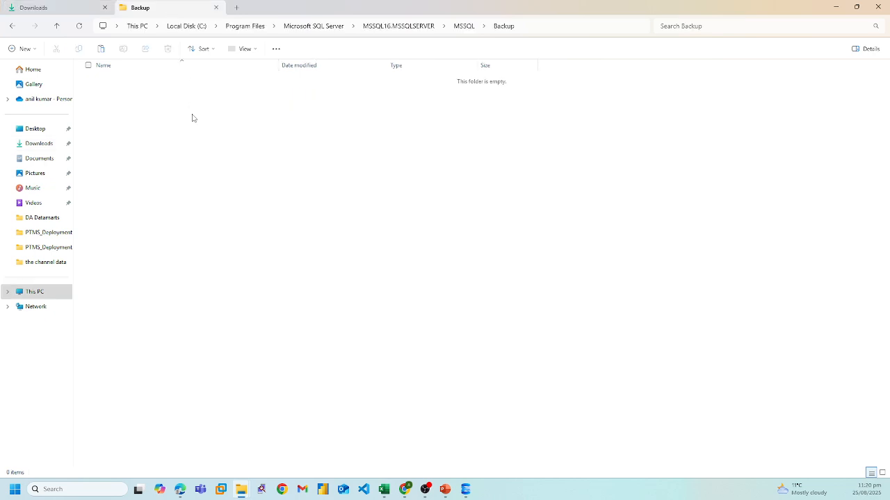
key(ctrl+v)
click(236, 144)
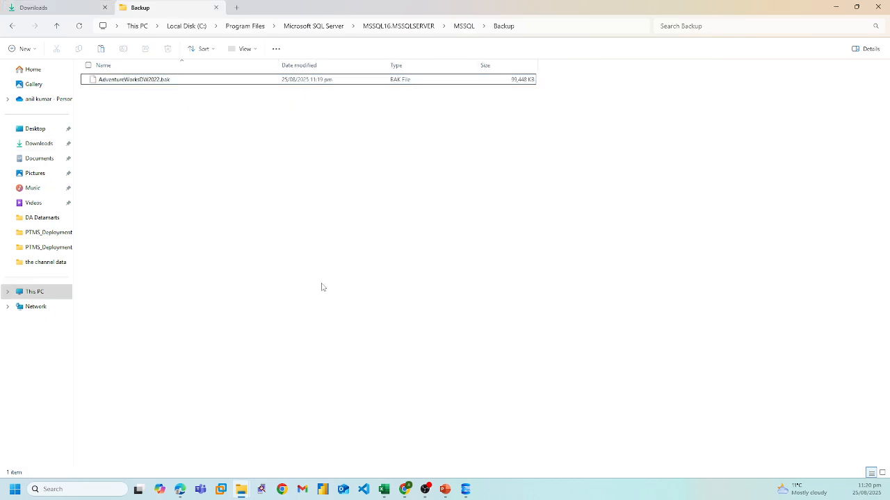
Step: Return to the Locate Backup File dialog, refresh the Backup folder, and choose AdventureWorksDW2022.bak as the backup file
mouse_move(466, 487)
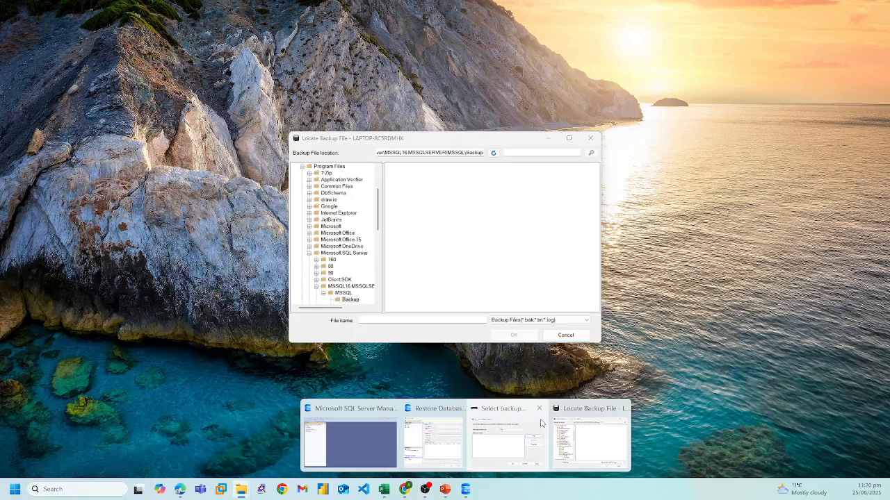
click(454, 450)
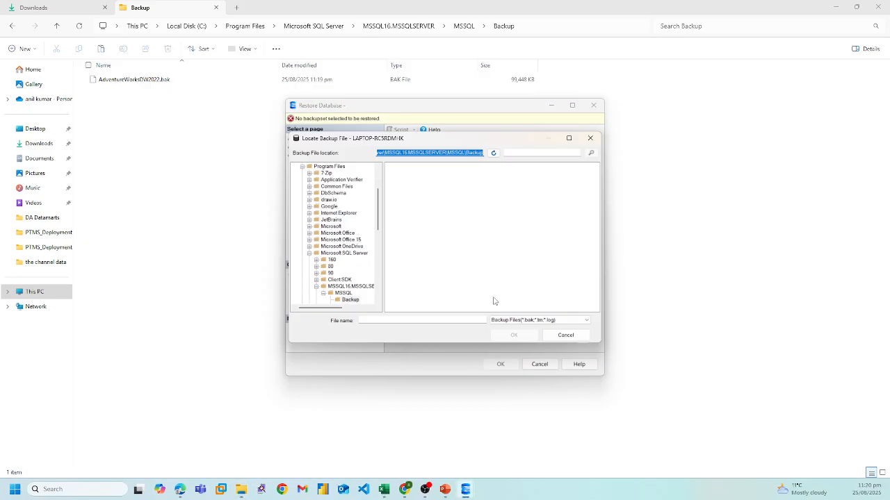
mouse_move(466, 487)
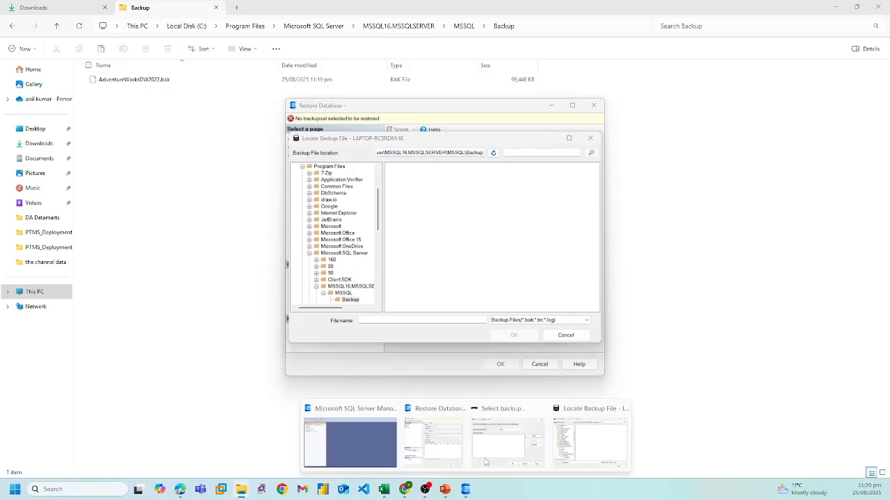
click(501, 446)
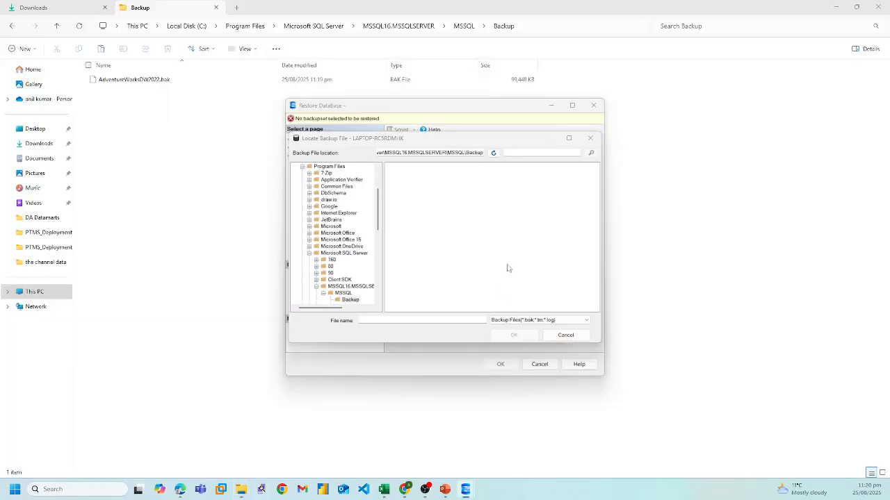
click(494, 152)
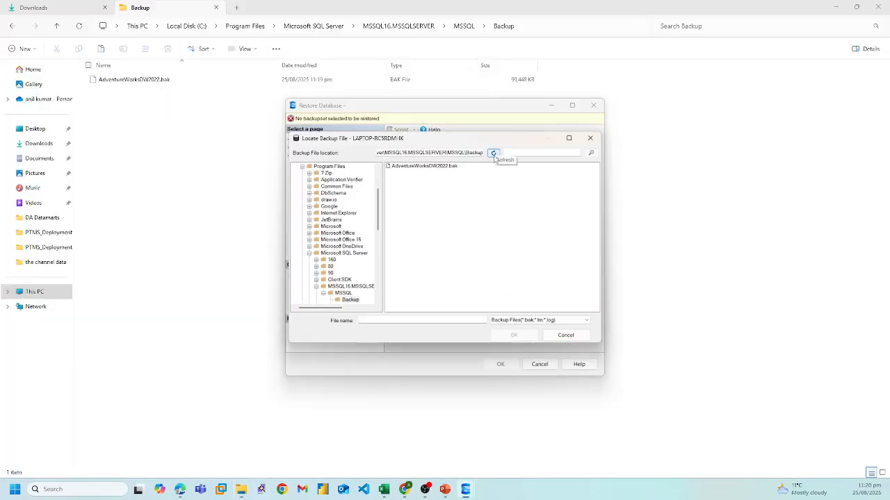
click(438, 166)
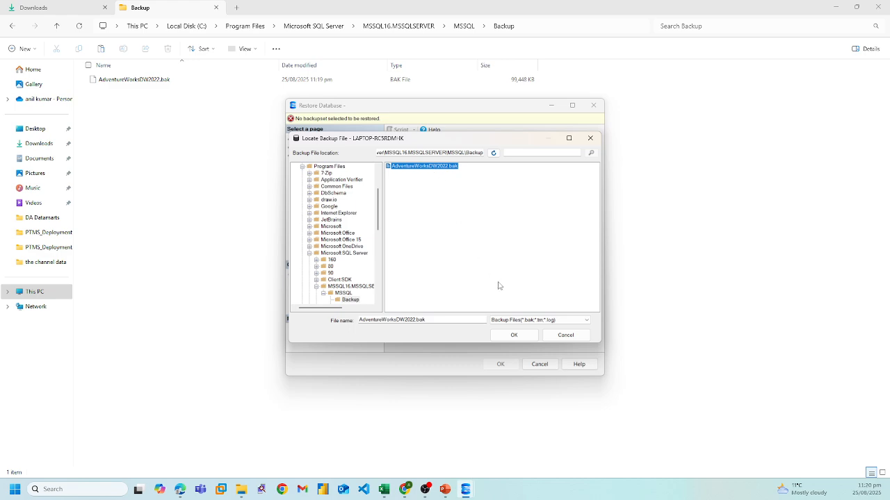
click(514, 338)
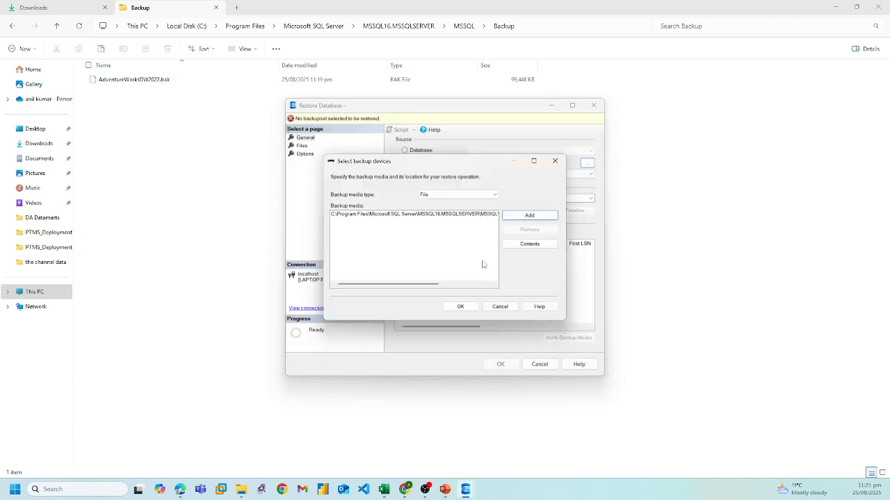
Step: Confirm the backup device and restore the AdventureWorksDW2022 database from the backup
click(466, 307)
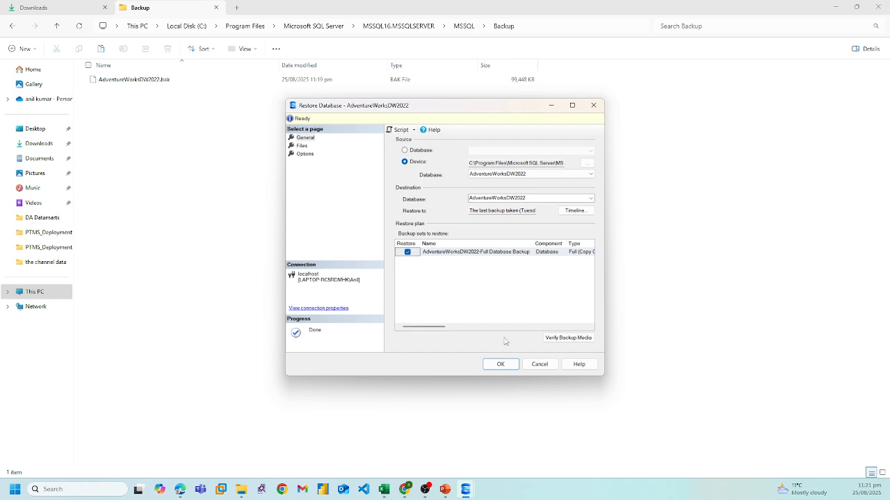
click(504, 363)
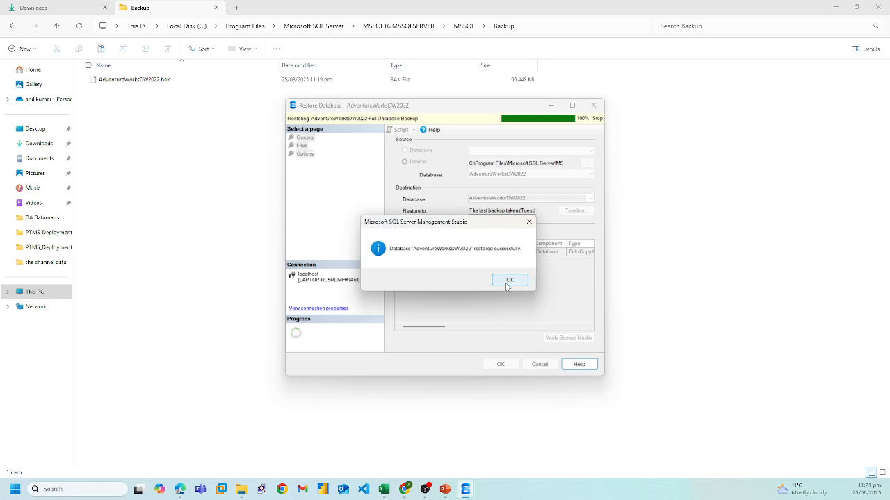
click(510, 280)
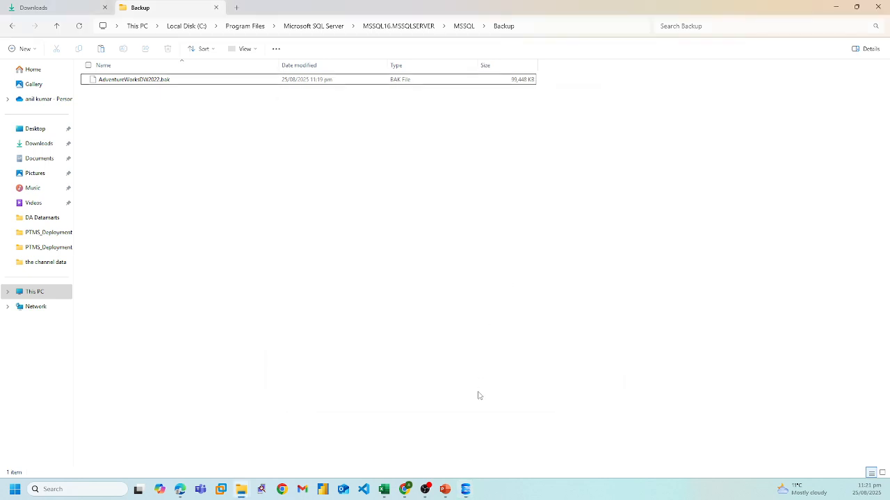
Step: Expand the restored AdventureWorksDW2022 database and browse its list of tables
click(467, 491)
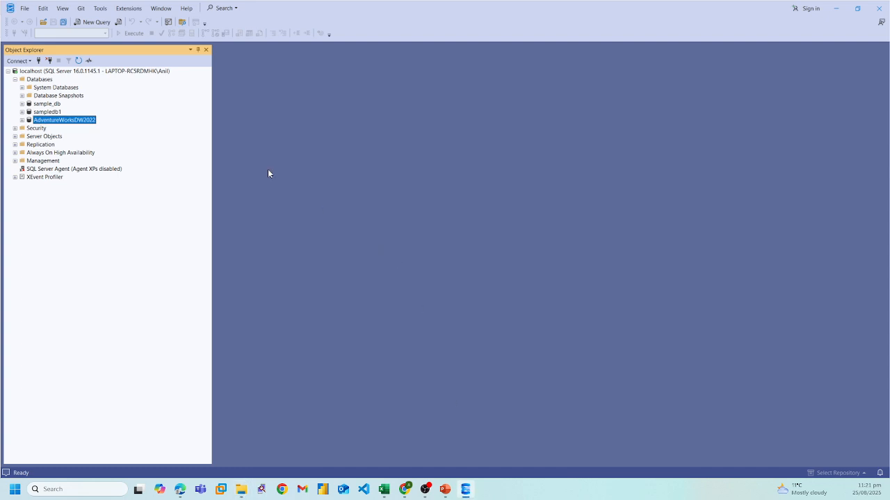
click(21, 120)
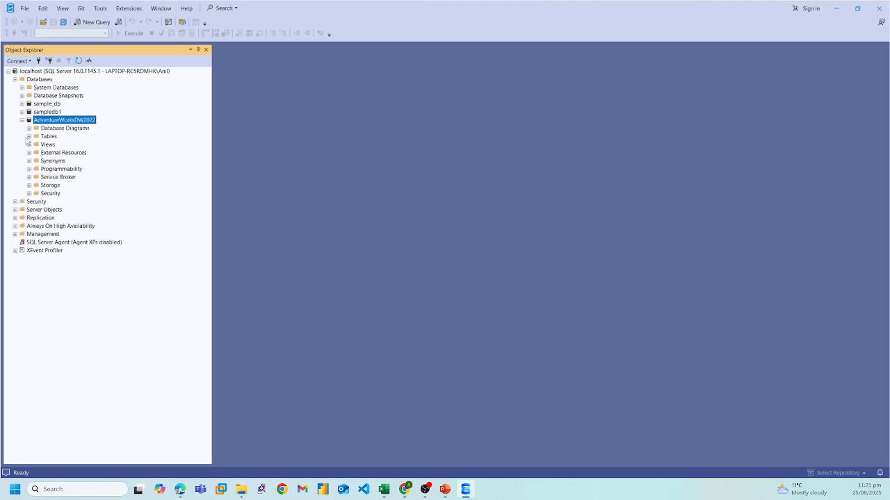
click(29, 136)
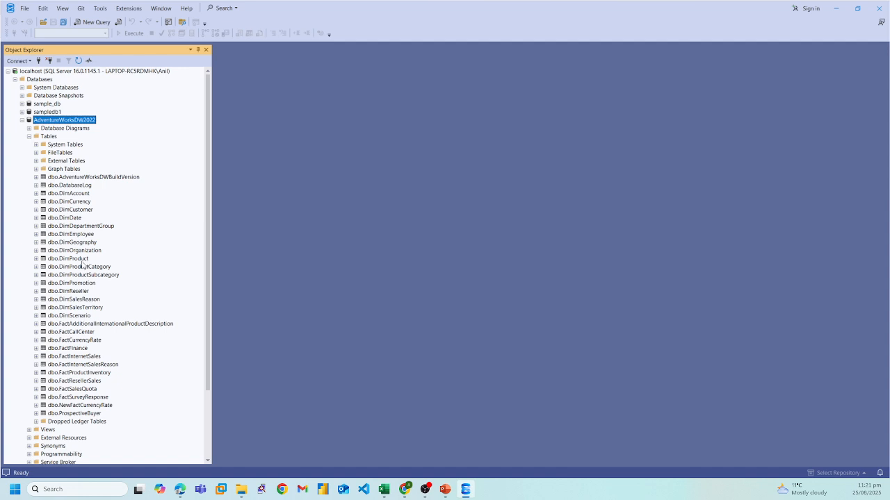
click(69, 202)
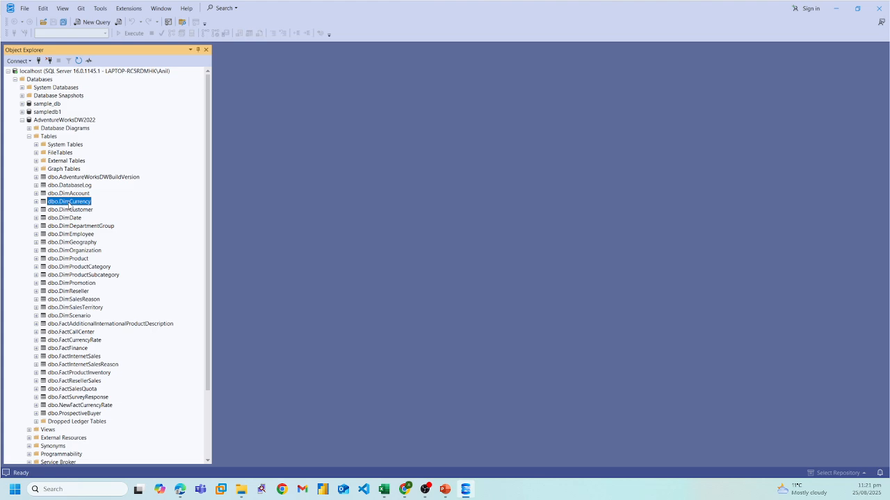
click(64, 210)
click(67, 201)
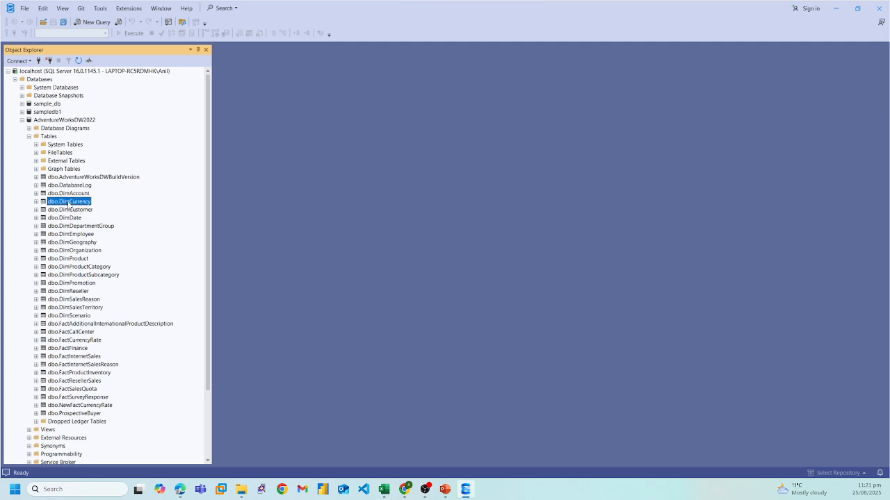
Step: Open a new query window and run Select Top 1000 Rows on the dbo.DimCurrency table
click(98, 24)
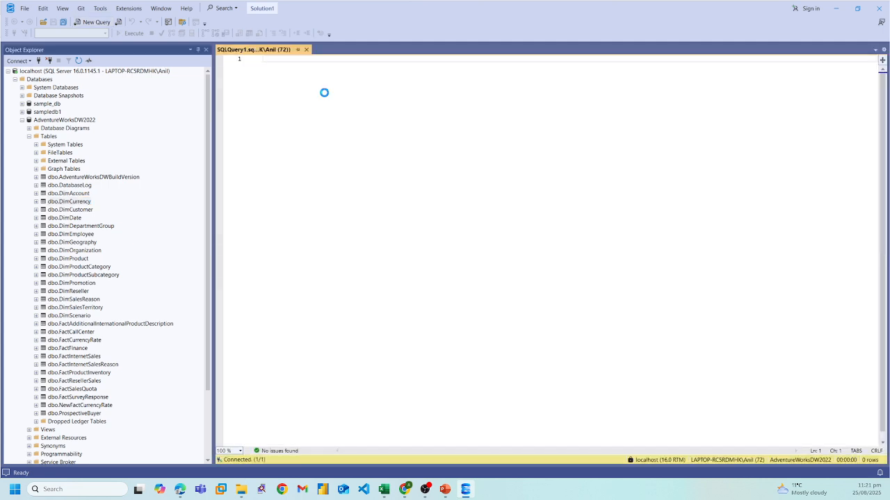
click(73, 202)
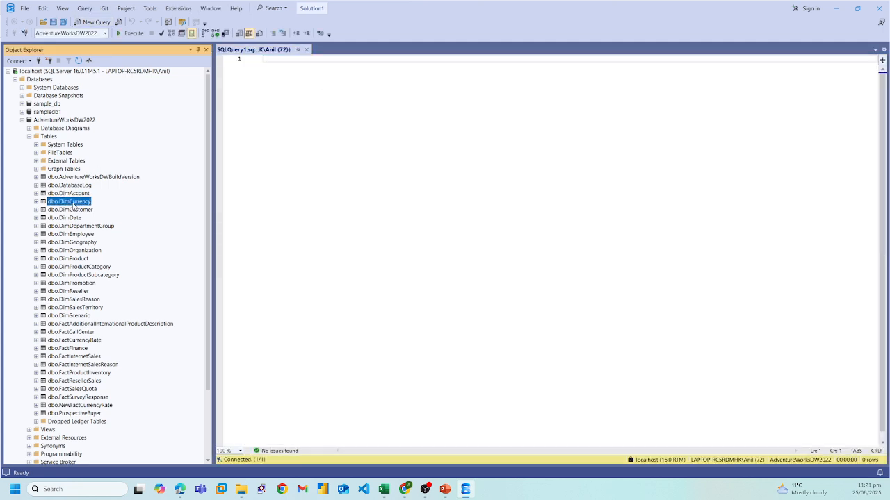
right_click(73, 206)
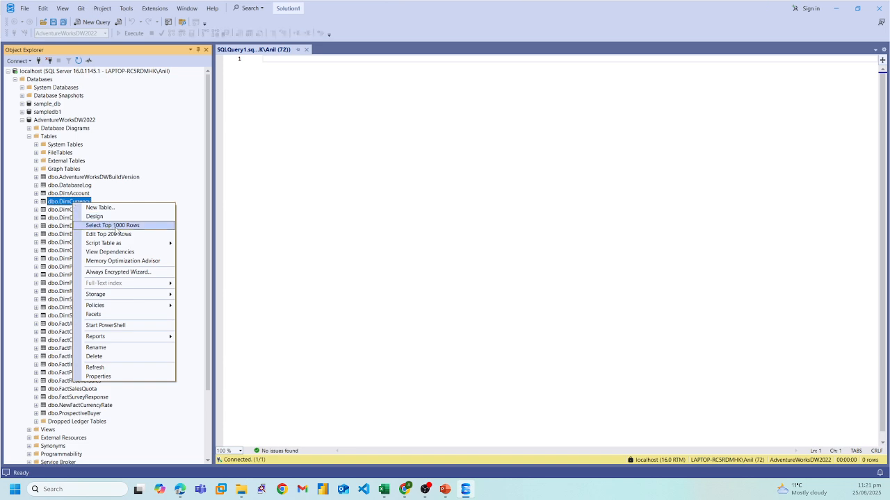
click(115, 226)
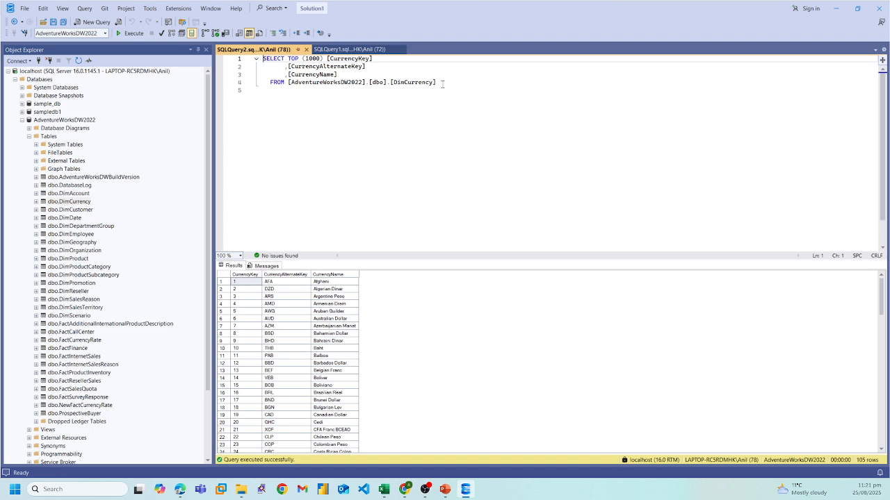
Step: Select the whole DimCurrency query text and execute it again
drag(442, 83, 263, 59)
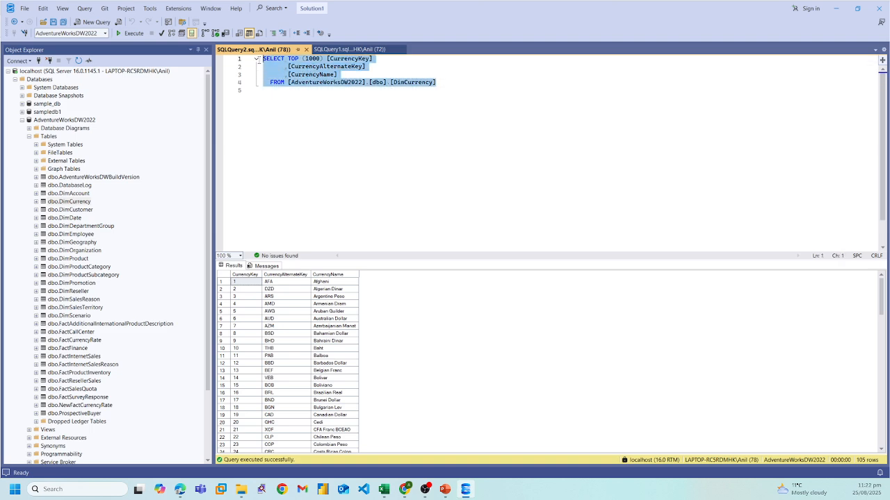
click(132, 34)
mouse_move(883, 304)
mouse_down()
mouse_move(885, 381)
mouse_move(883, 292)
mouse_up()
click(594, 154)
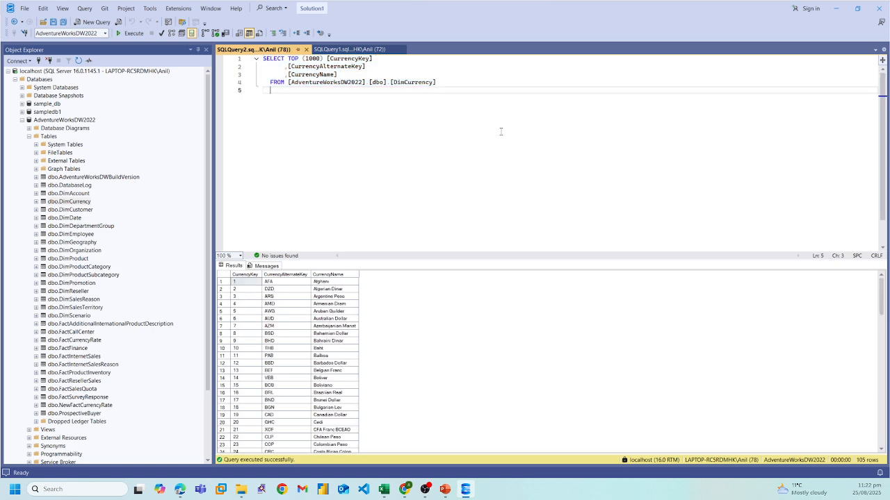
Step: Change the query to SELECT TOP (10), execute it, and collapse the Tables folder
click(317, 58)
key(BackSpace)
key(BackSpace)
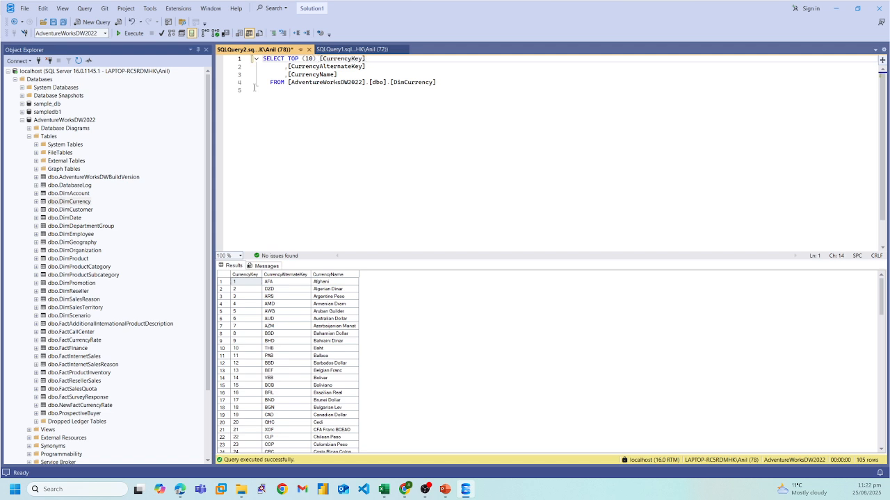
key(F5)
click(350, 127)
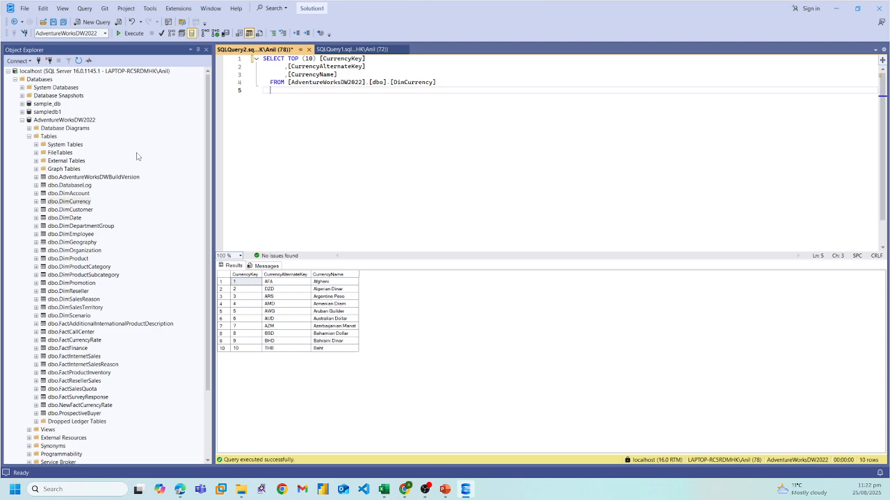
click(29, 136)
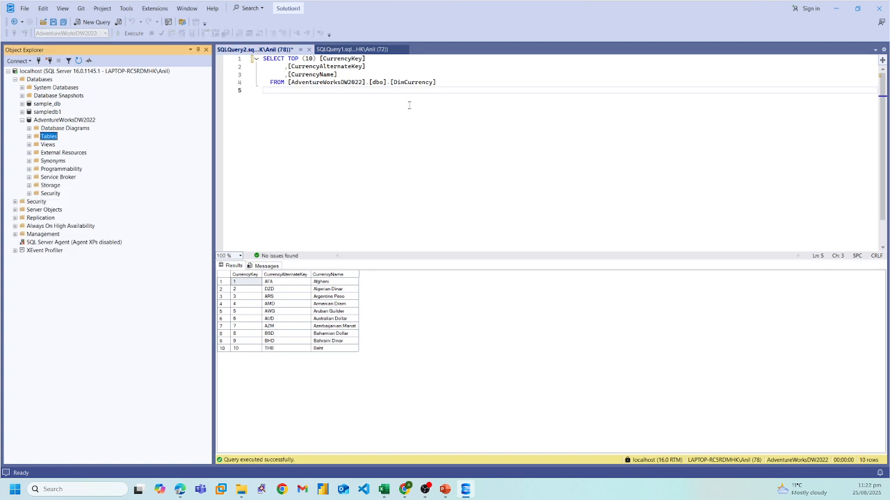